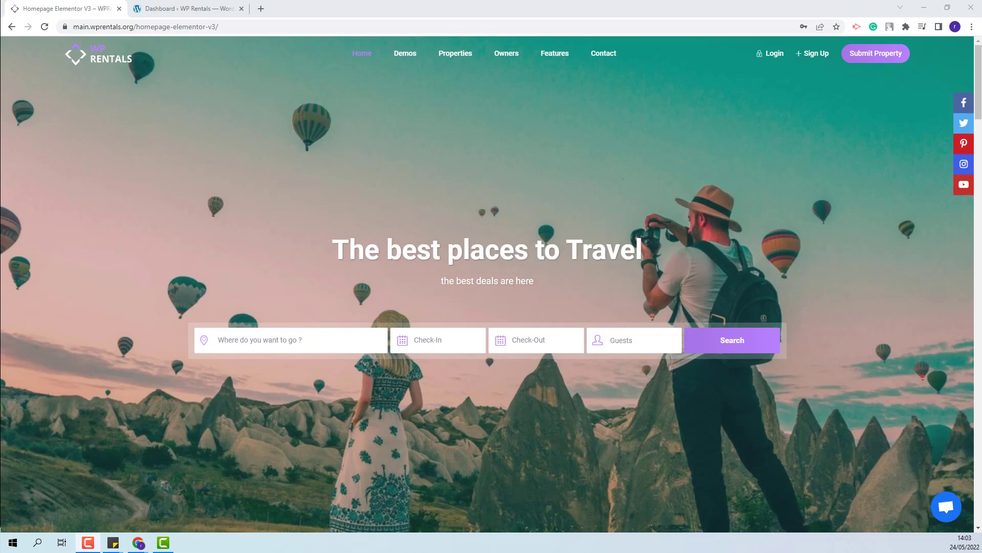
In Booking Payment Options, change Deposit Fee from 50% and Service Fee from 10% to 0, and save
key(ctrl+Tab)
mouse_move(56, 82)
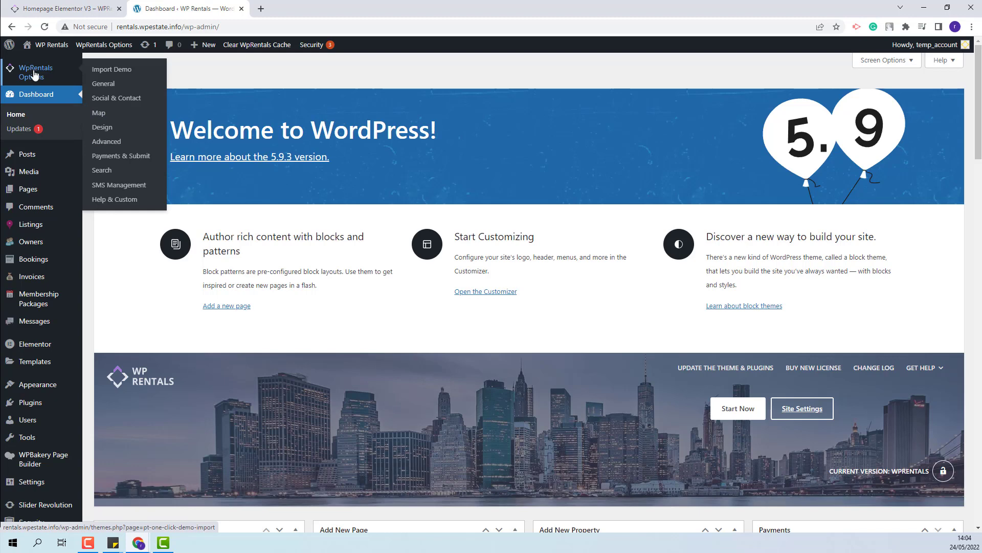
click(125, 159)
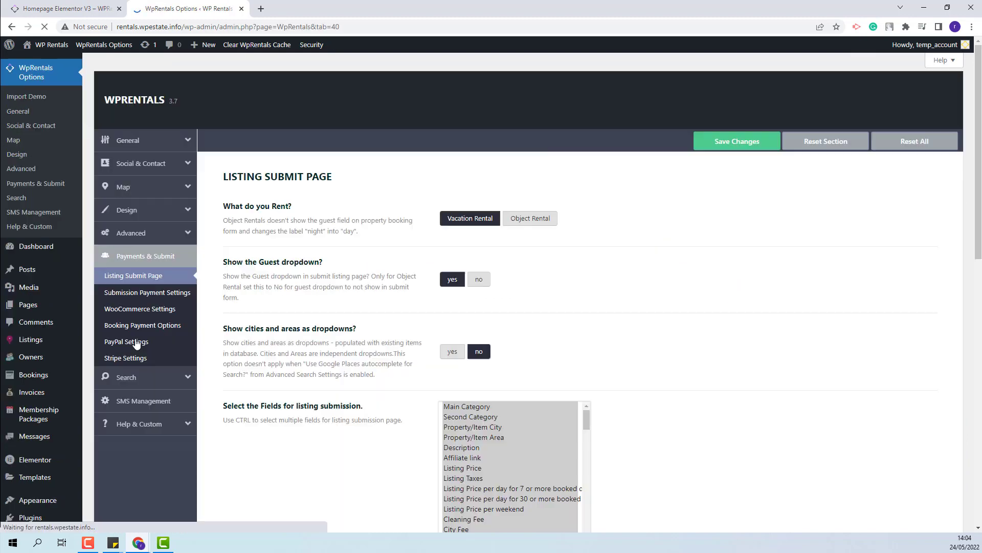
click(129, 328)
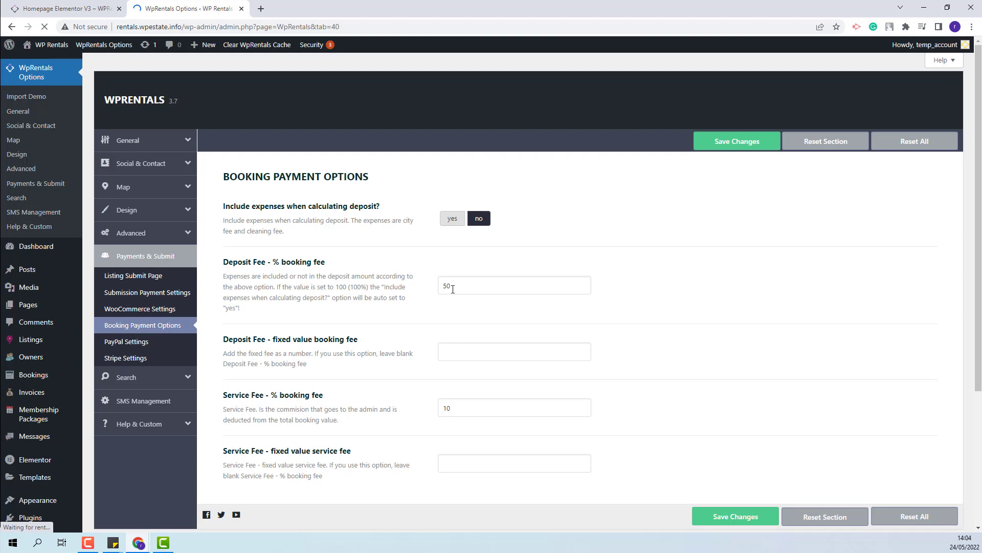
drag(453, 287, 396, 288)
text(0)
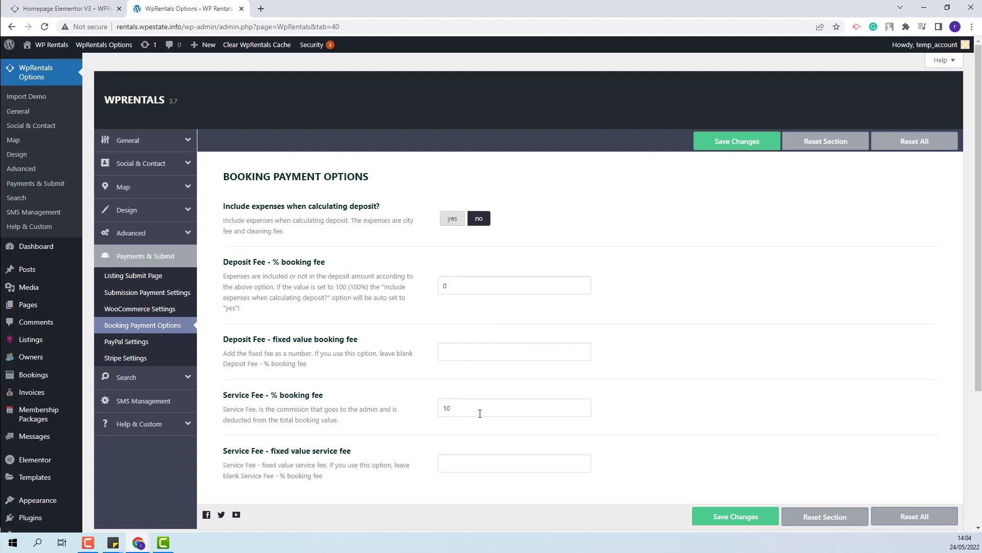
drag(468, 411, 380, 420)
text(0)
key(Return)
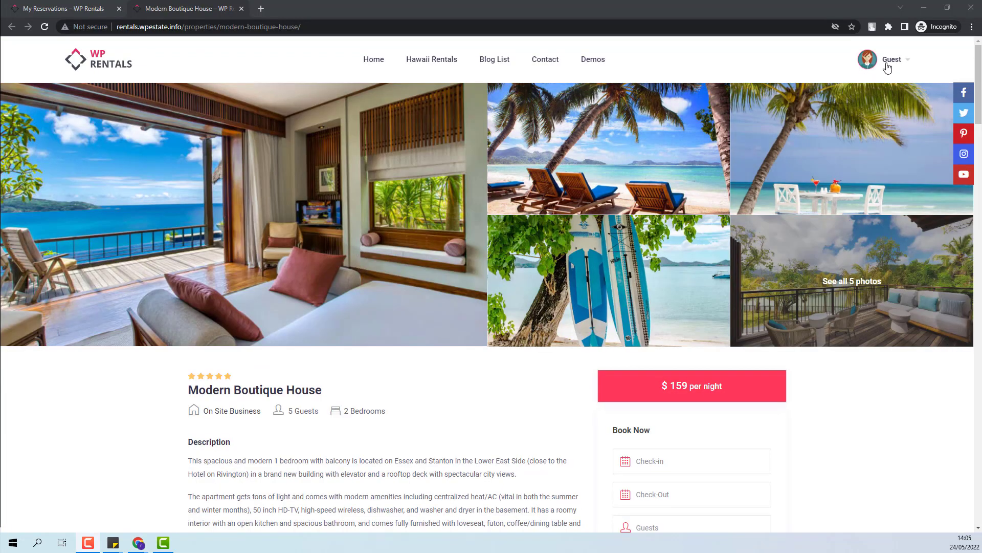
Request Modern Boutique House for 13 to 19 June with 2 adults
scroll(872, 430, down, 4)
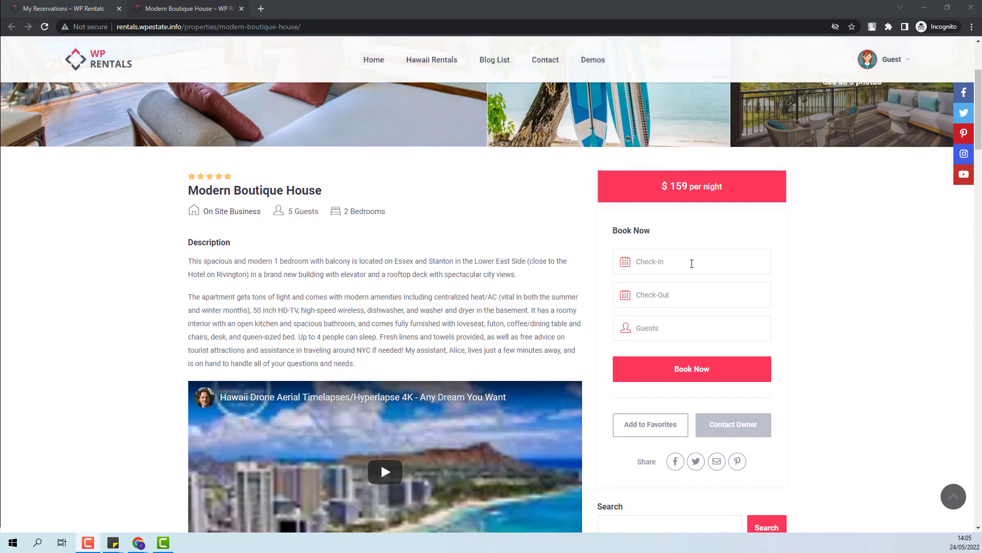
click(692, 262)
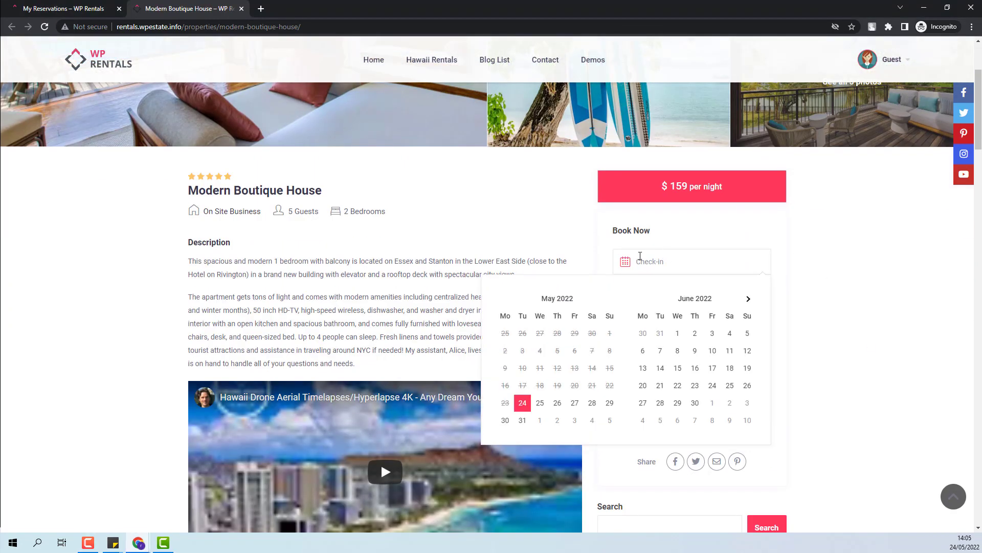
click(643, 368)
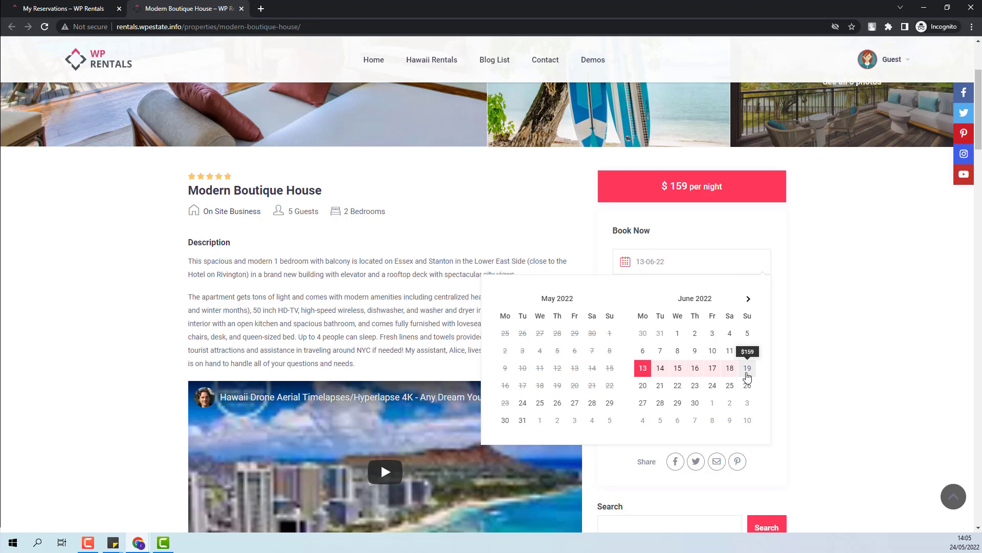
click(747, 367)
click(744, 328)
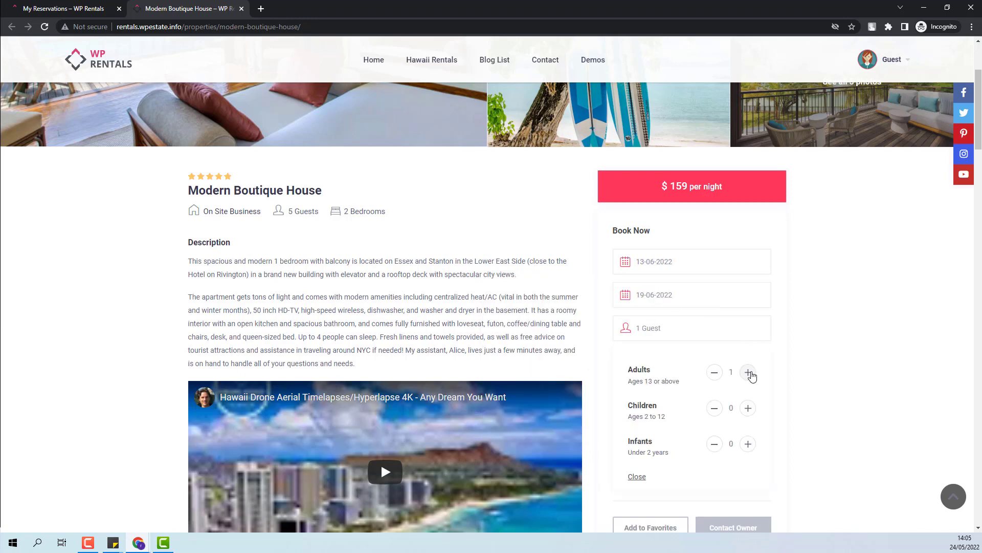
click(748, 372)
click(871, 274)
scroll(871, 275, down, 3)
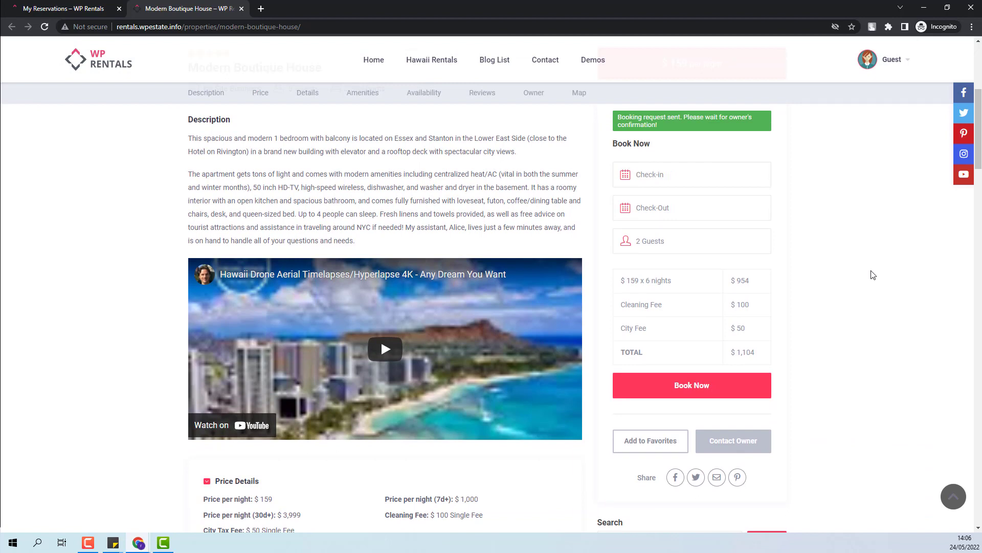
Switch to the owner's session and go to Bookings from the owner account menu
key(alt+Tab)
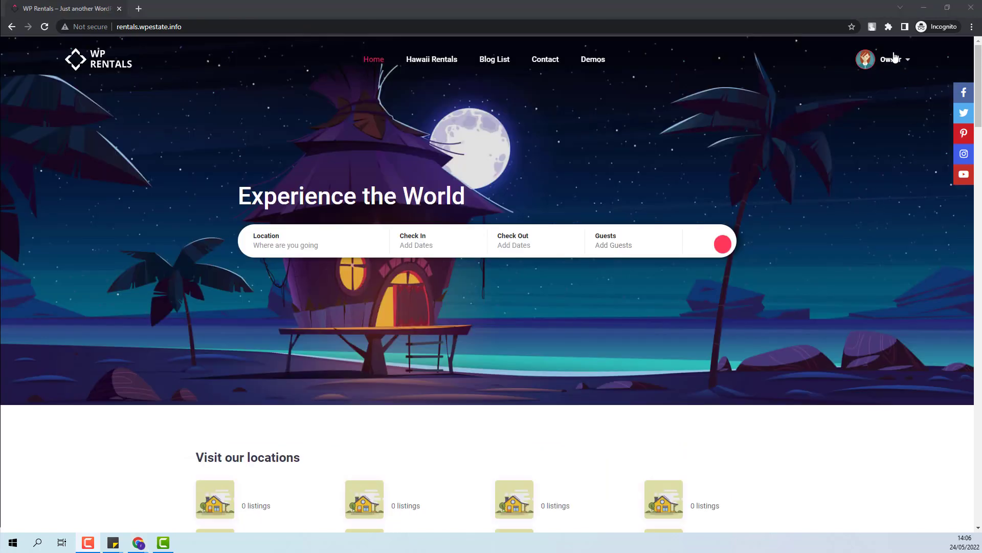
click(873, 63)
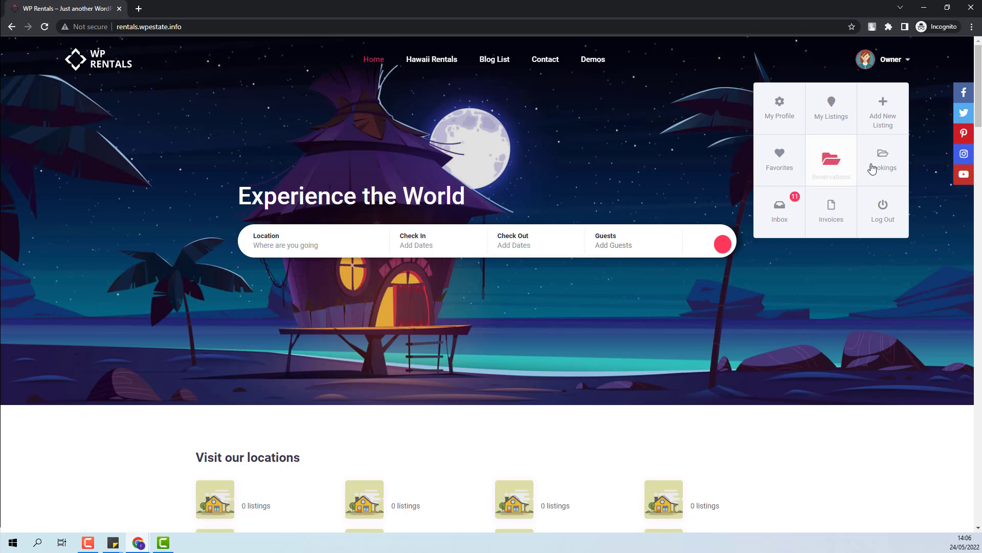
click(877, 163)
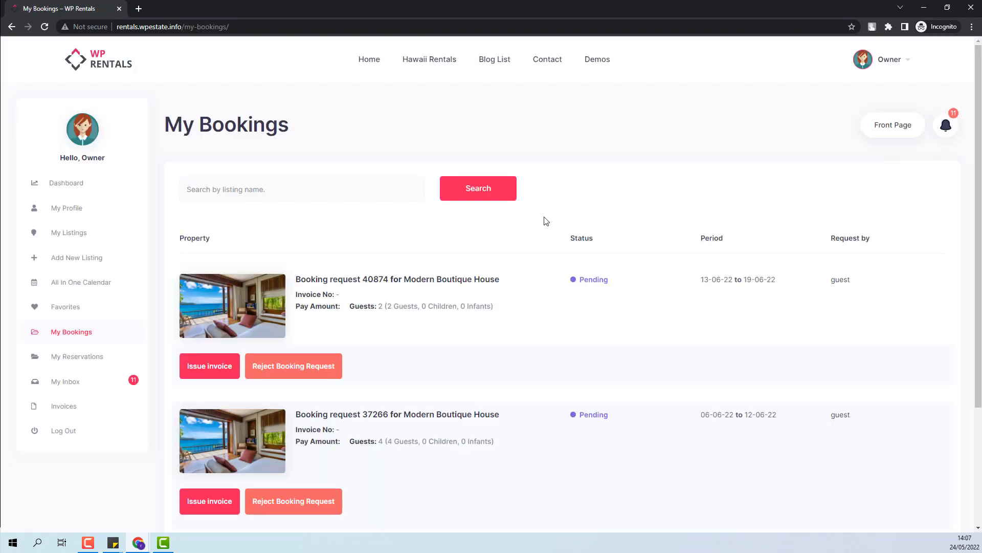
scroll(379, 312, down, 3)
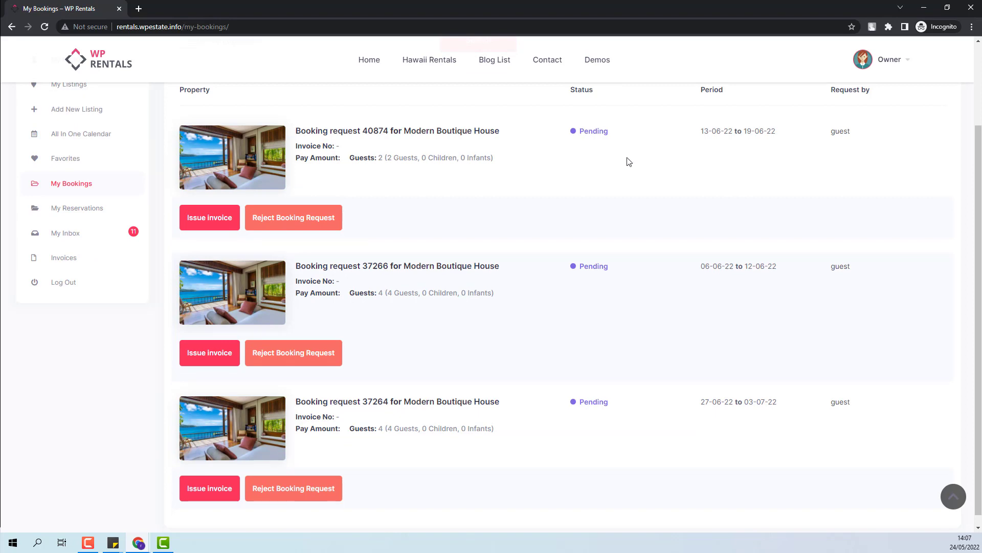
scroll(876, 197, up, 3)
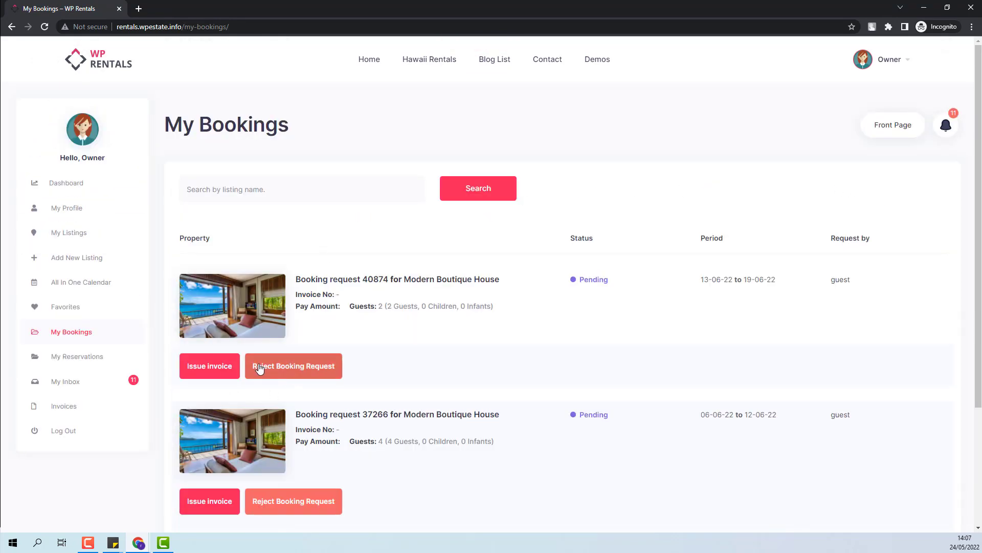
Issue an invoice for request 40874 and review it: 6 nights, USD 1,104, no reservation fee
click(206, 376)
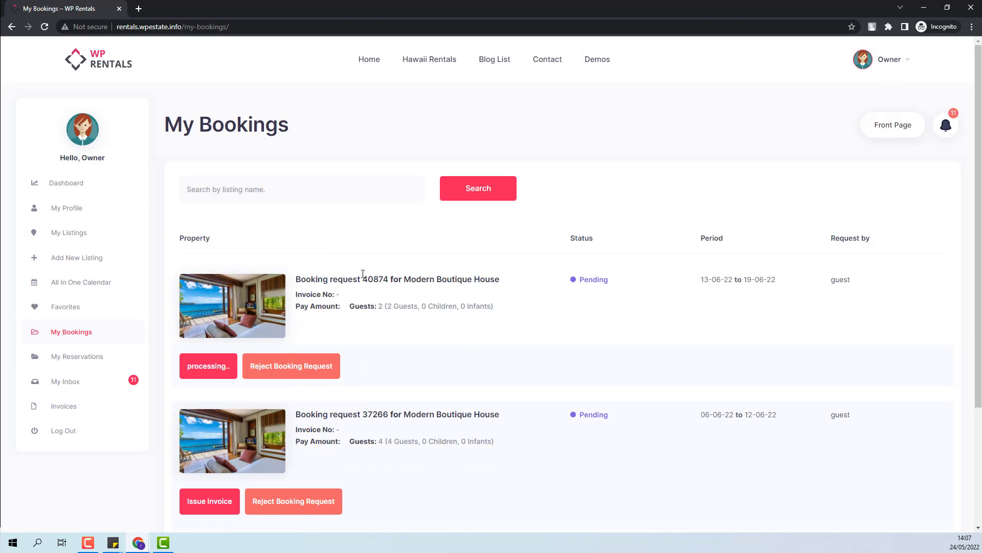
scroll(429, 334, down, 2)
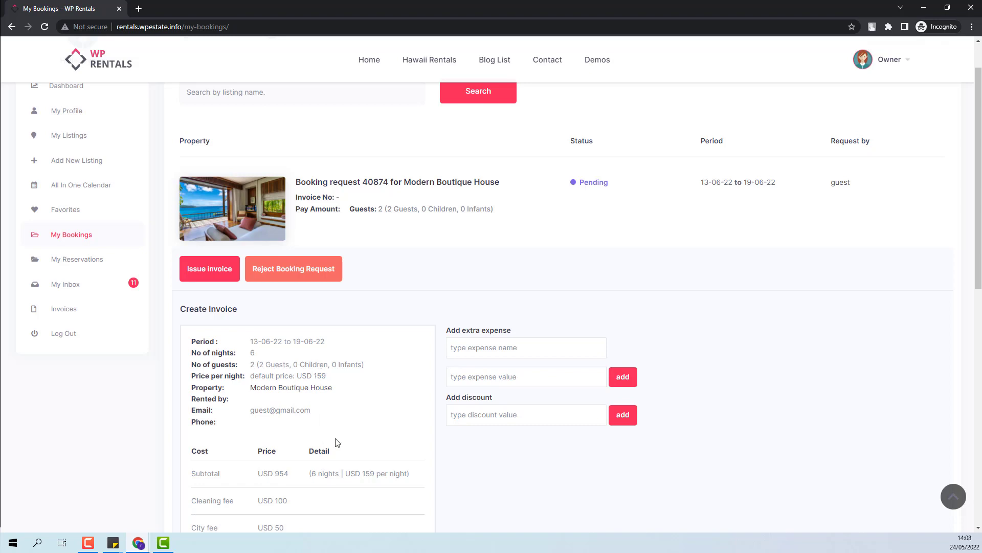
scroll(402, 397, down, 3)
scroll(401, 390, down, 4)
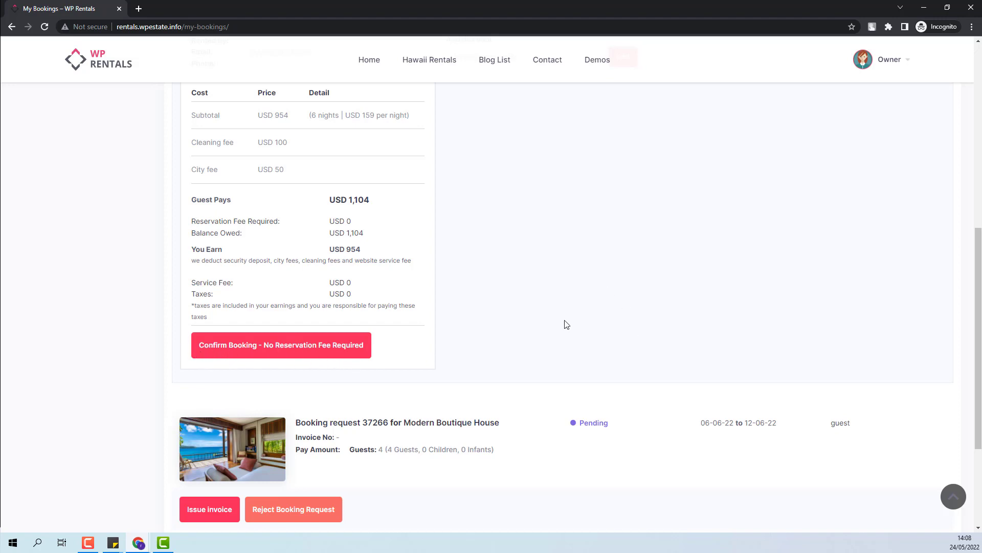
scroll(590, 329, up, 7)
scroll(735, 253, up, 2)
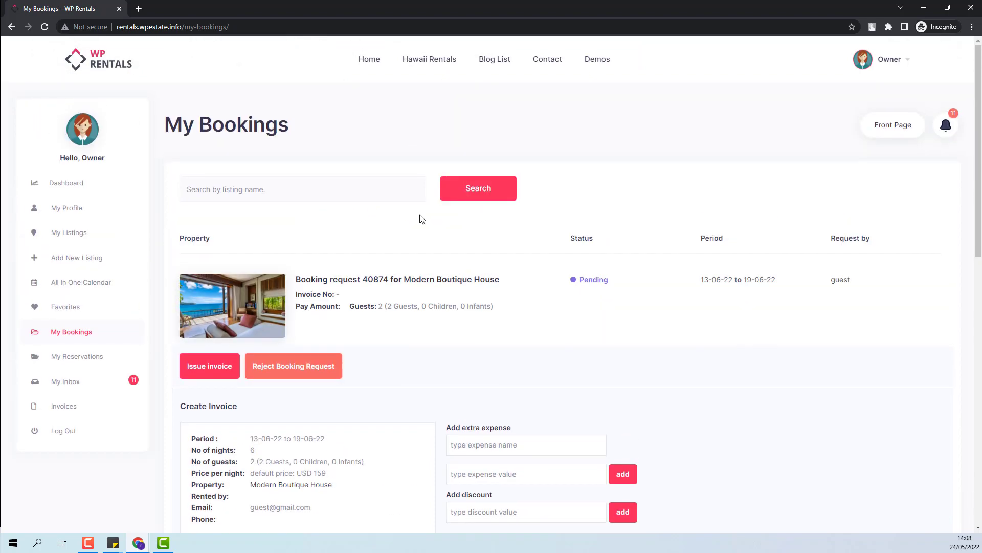
Reject booking request 40874 and confirm the cancellation prompt
click(294, 373)
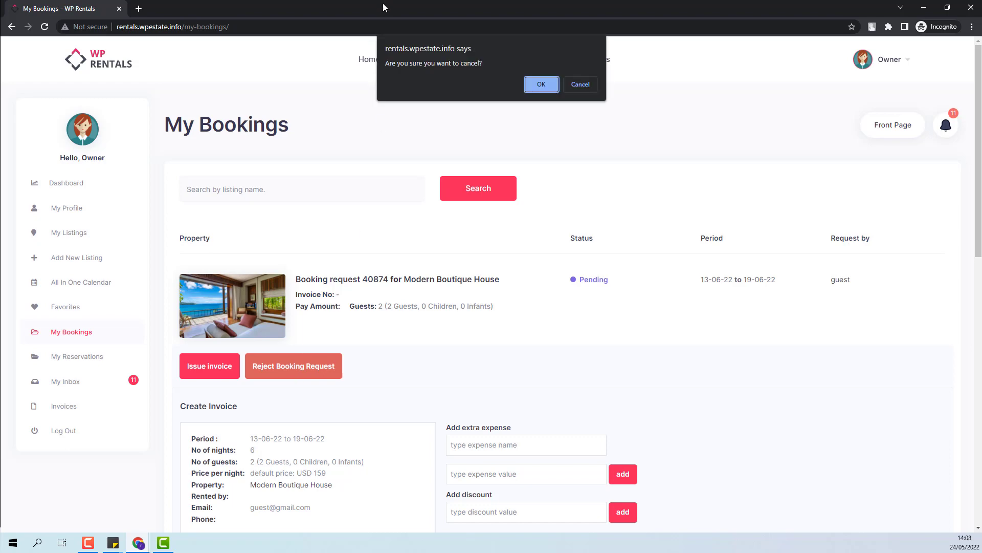
click(541, 85)
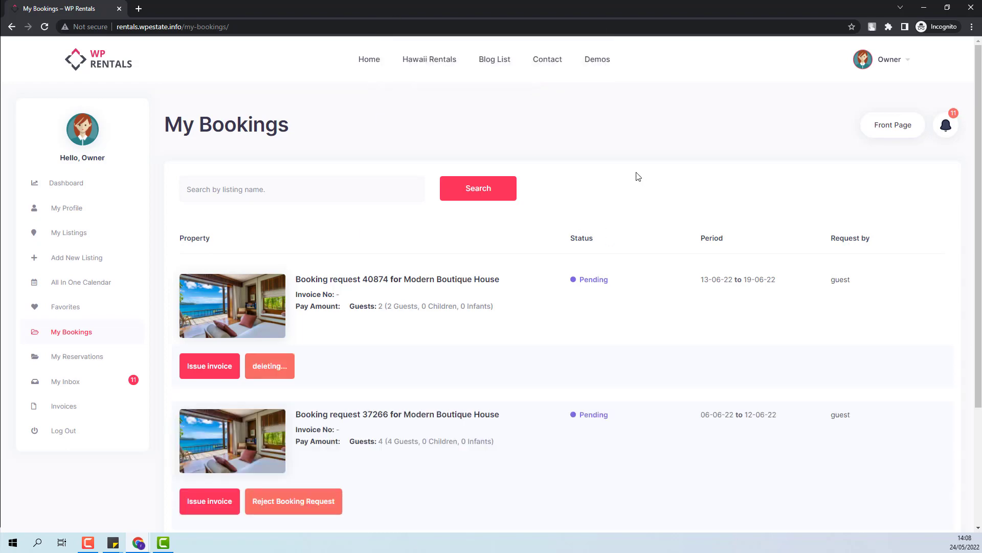
scroll(684, 254, down, 2)
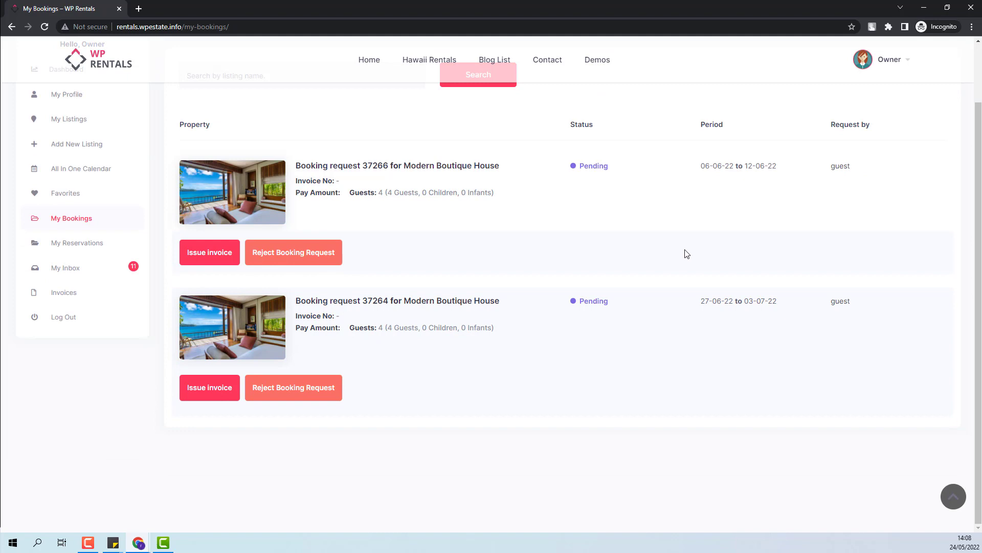
scroll(670, 307, up, 2)
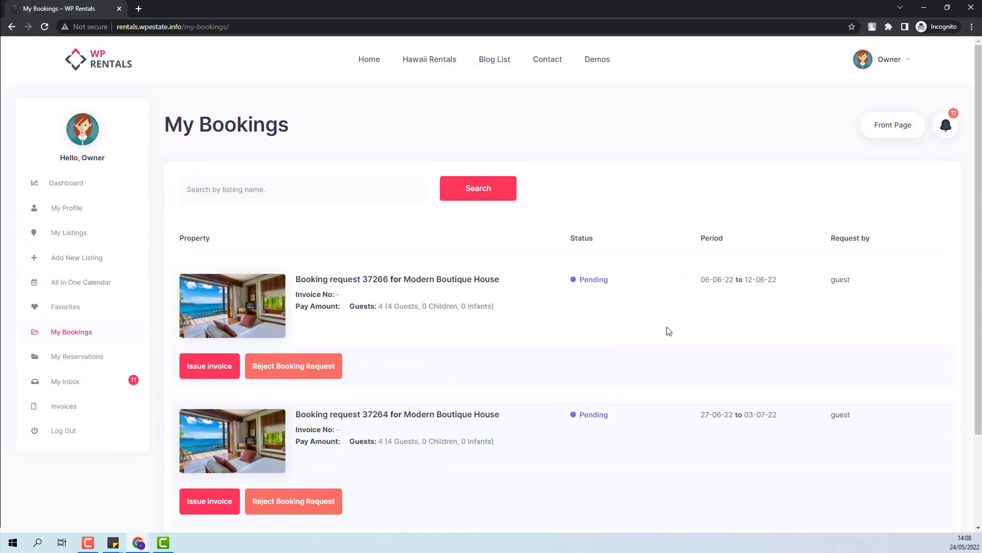
Invoice request 37266, checking the expense and discount fields, and confirm it with no reservation fee
double_click(395, 275)
click(395, 275)
click(206, 375)
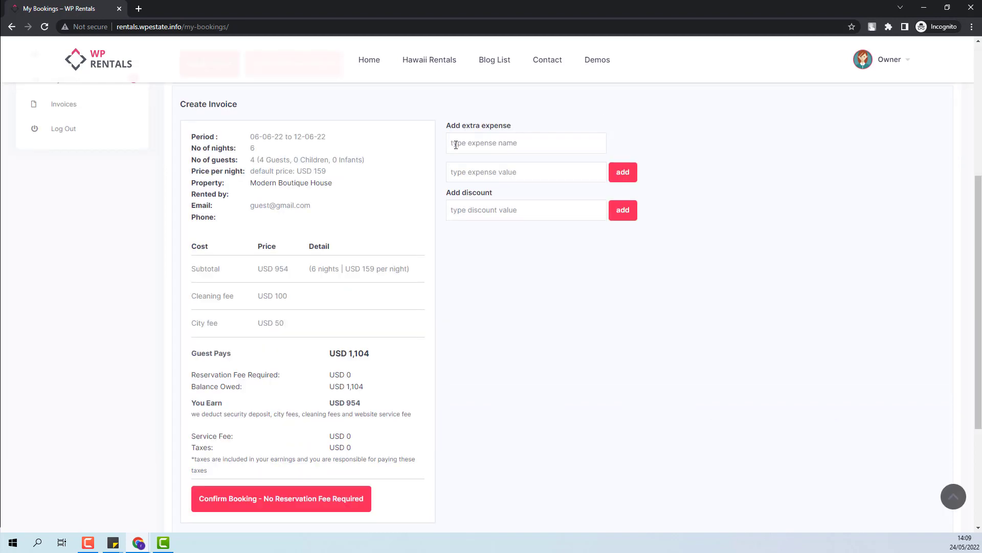
click(454, 143)
click(732, 225)
click(216, 505)
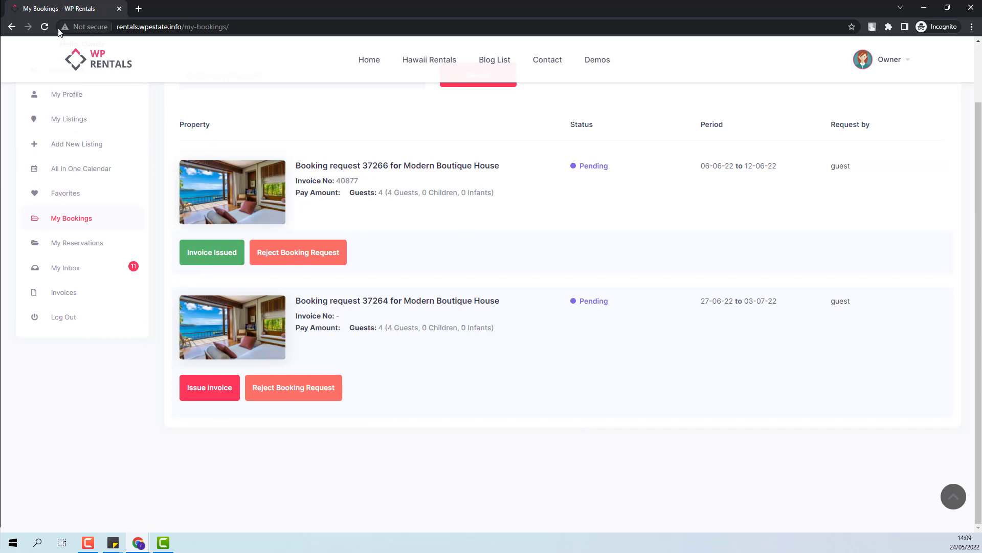
Refresh My Bookings and view invoice INV40877's details for booking 37266
click(45, 30)
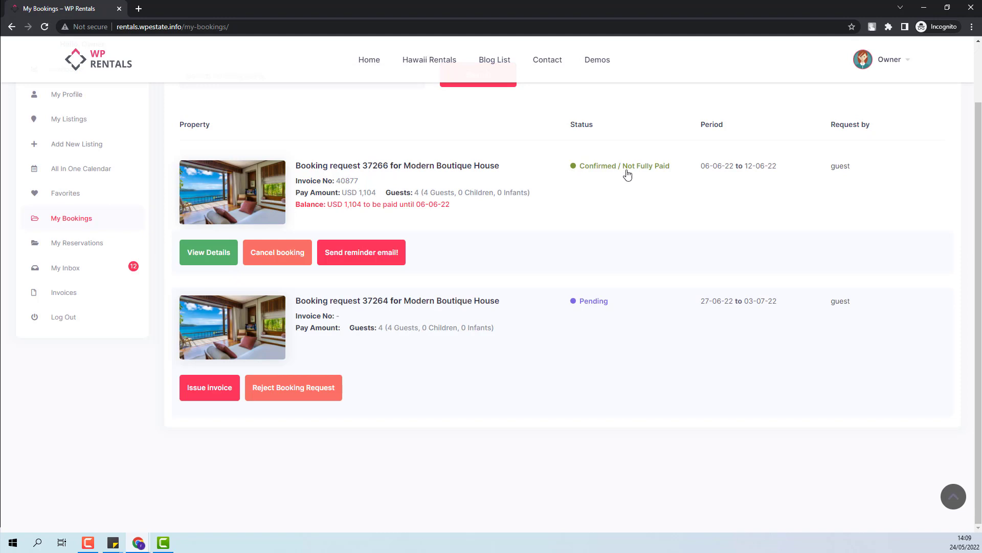
click(194, 256)
scroll(276, 259, down, 2)
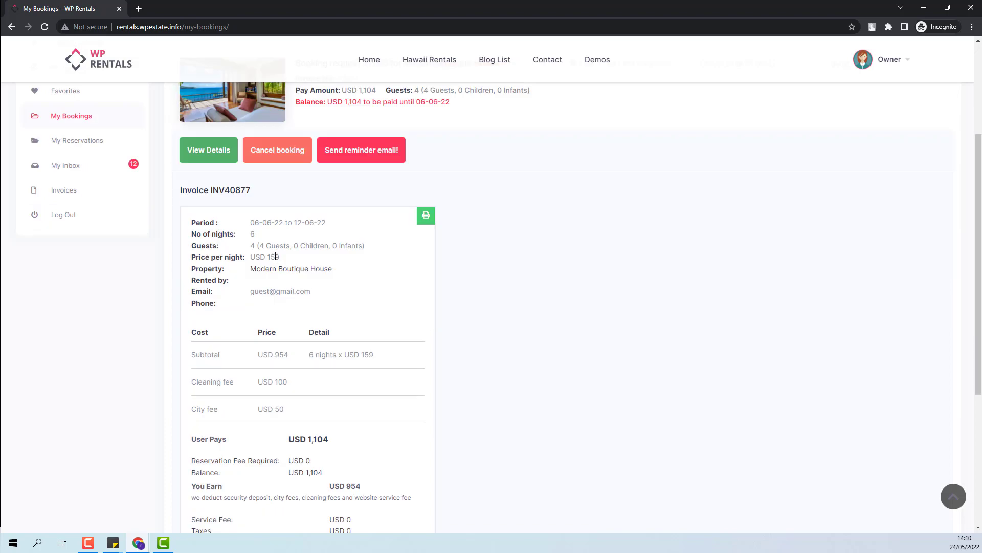
scroll(336, 280, down, 2)
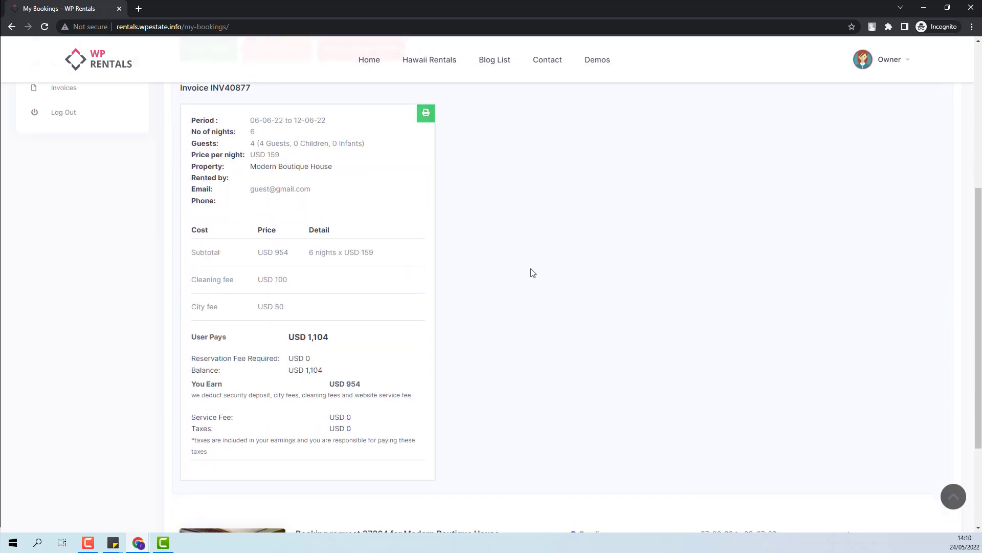
scroll(532, 273, up, 5)
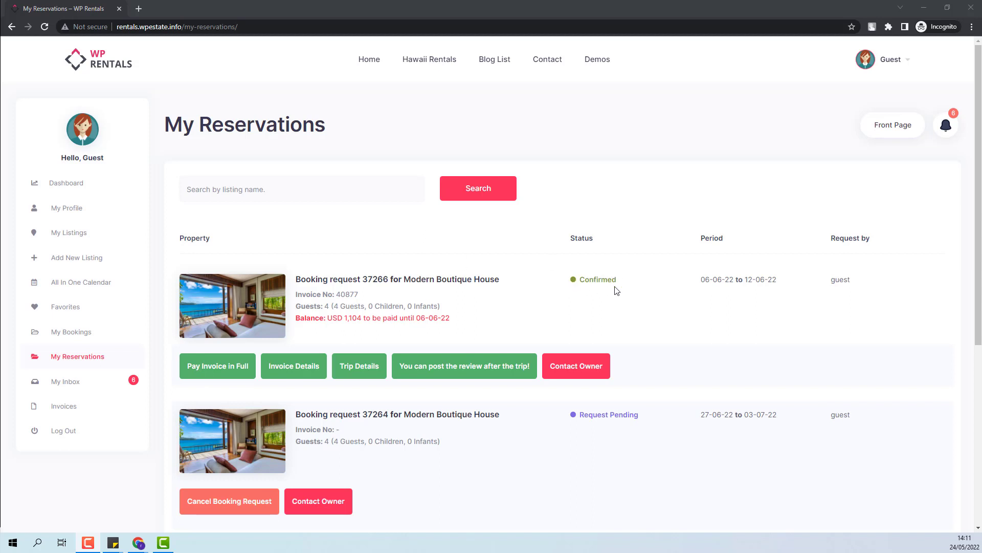
Go through Pay Invoice in Full, invoice and trip details for booking 37266; open and close Contact Owner
click(226, 365)
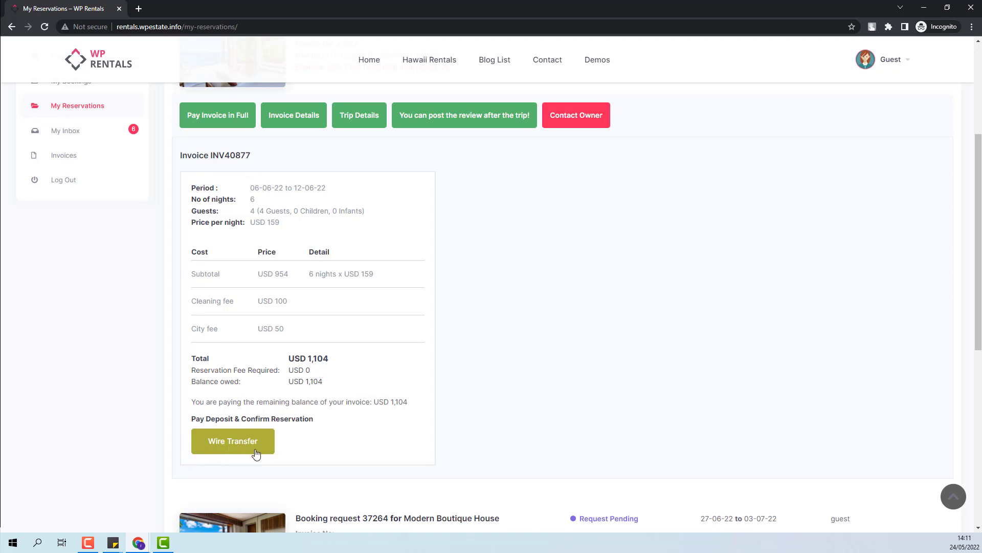
click(291, 119)
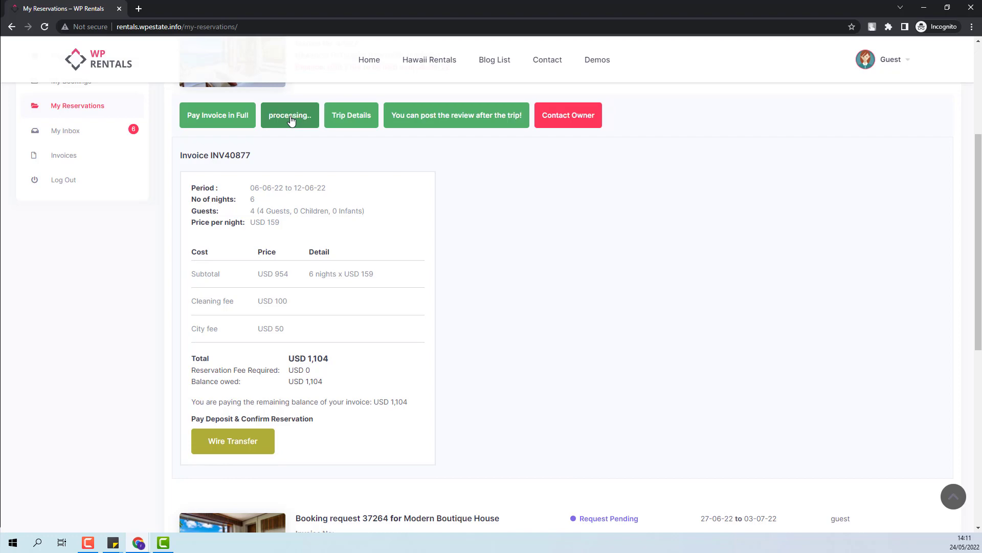
click(348, 118)
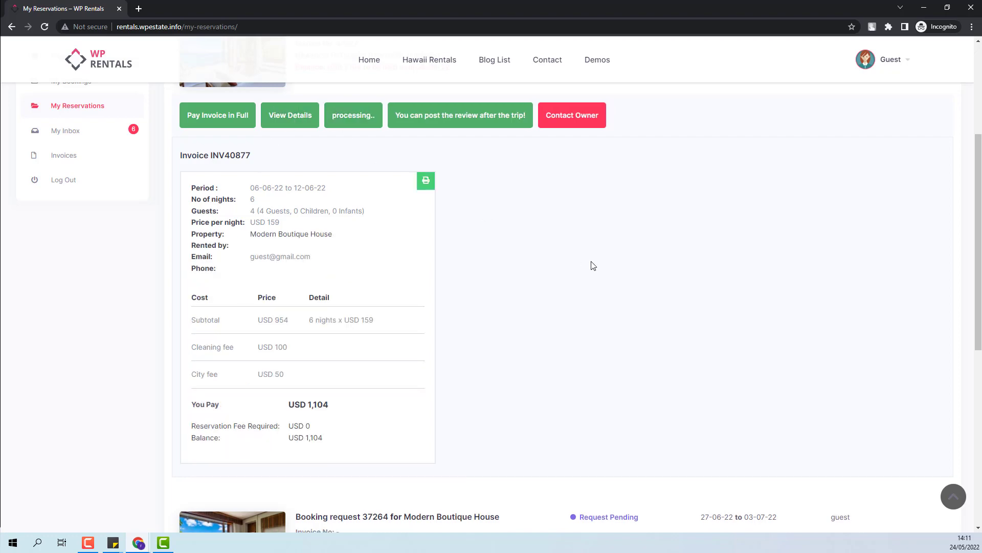
scroll(403, 244, down, 7)
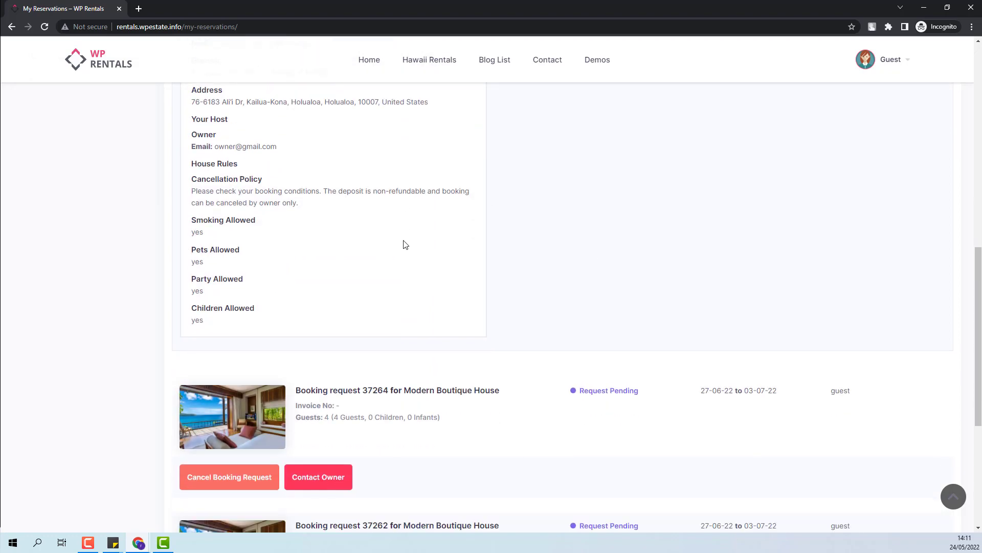
scroll(403, 244, up, 7)
scroll(405, 244, up, 2)
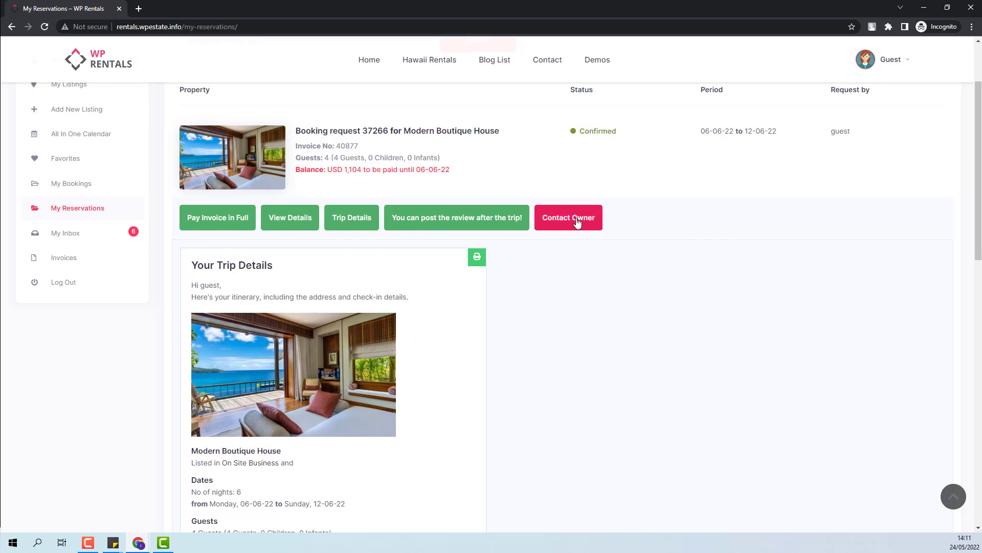
click(575, 221)
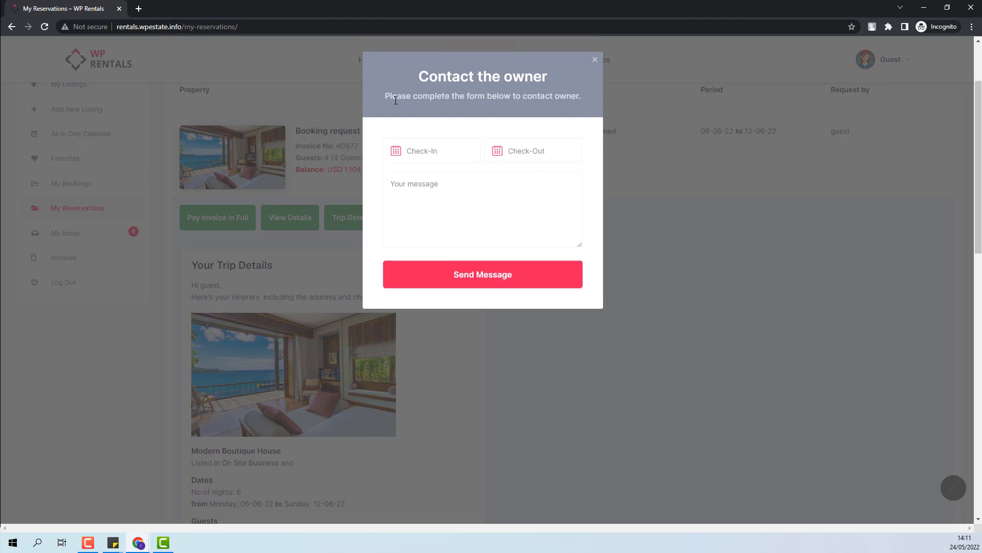
click(719, 220)
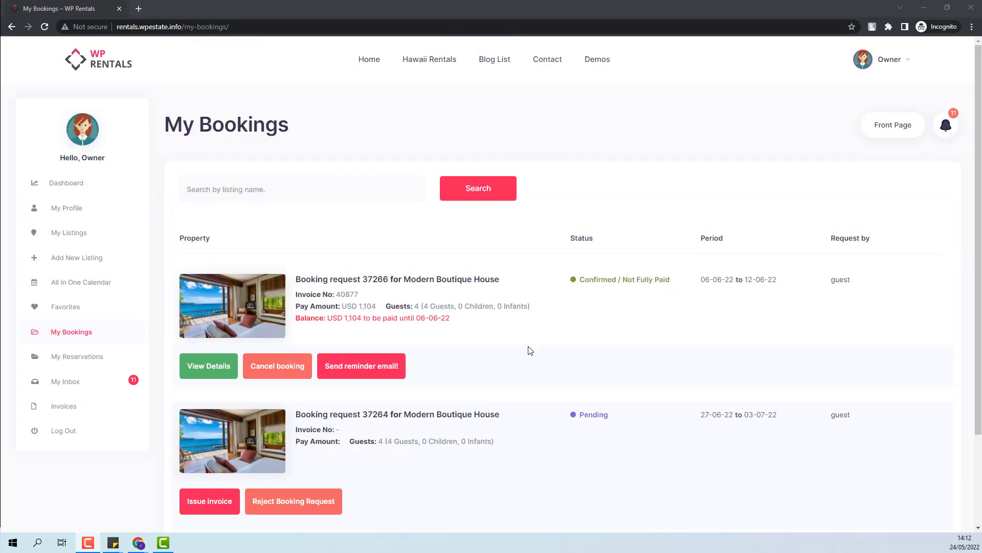
Cancel confirmed booking 37266 and accept the browser confirmation
click(258, 376)
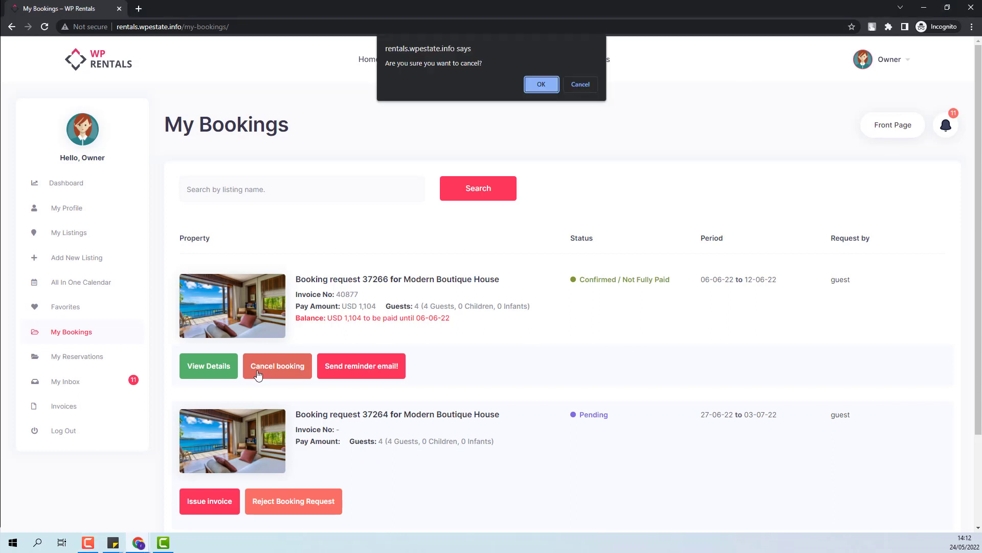
click(542, 85)
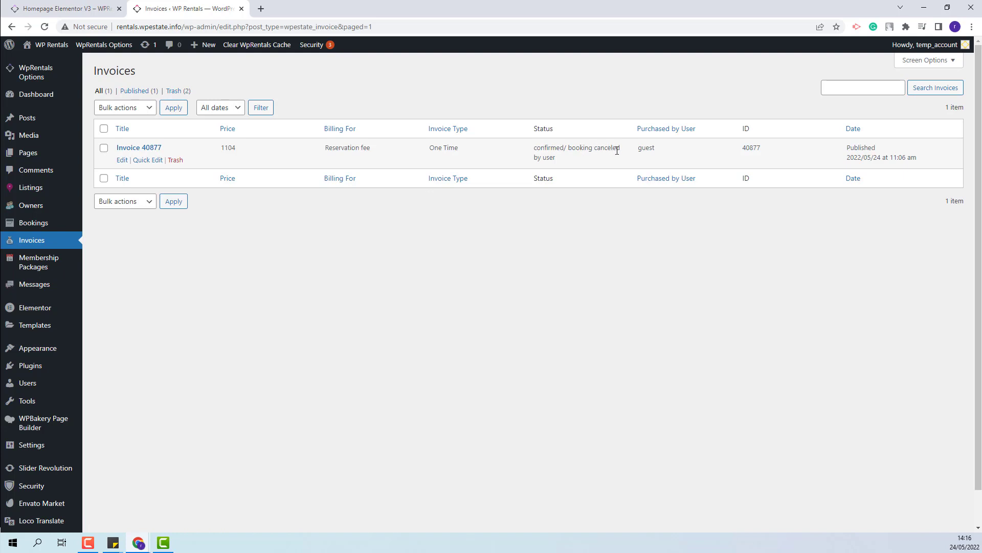
Return to the owner's My Bookings page, now listing only pending request 37264
key(alt+Tab)
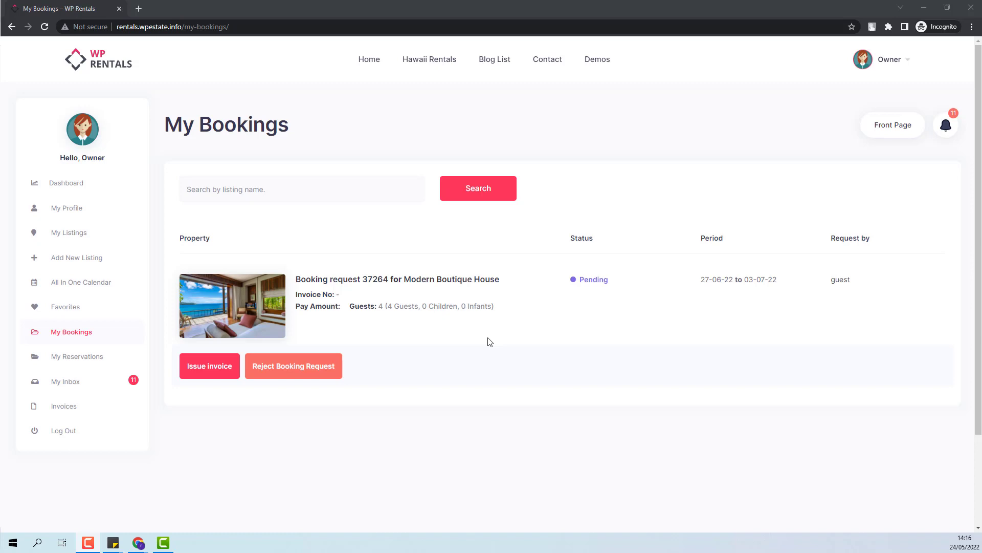
Issue invoice 40880 for booking 37264 with a USD 10 discount and confirm it without a reservation fee
click(210, 375)
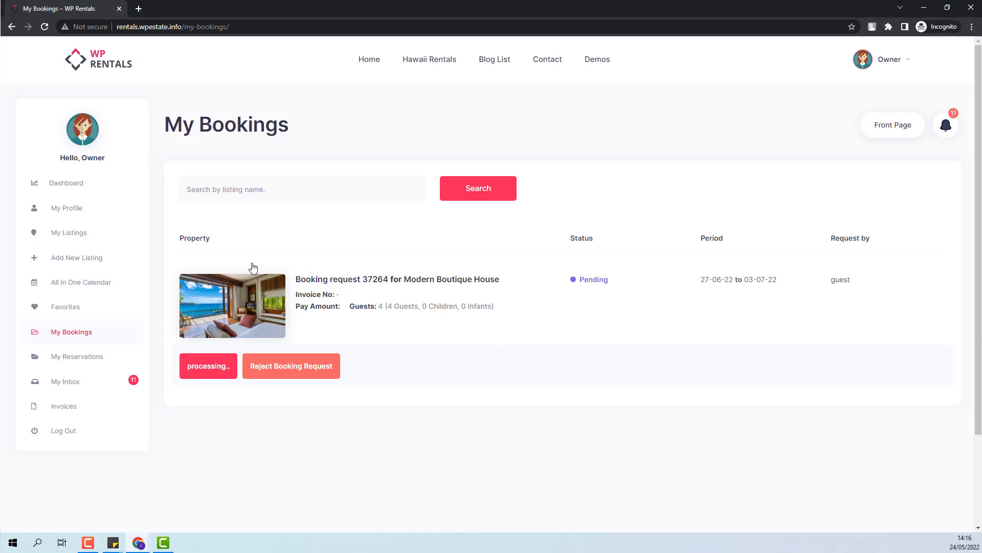
scroll(943, 255, down, 4)
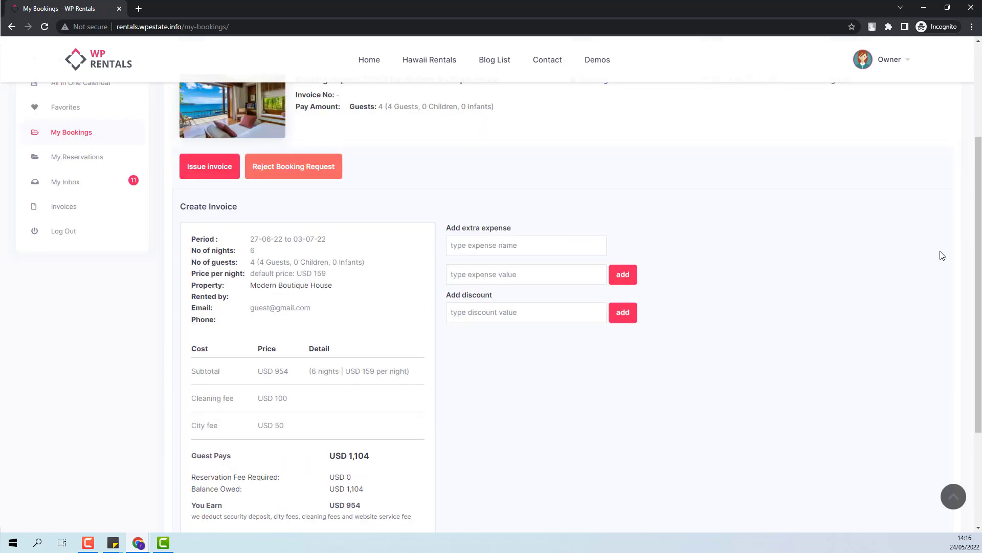
text(10)
click(634, 316)
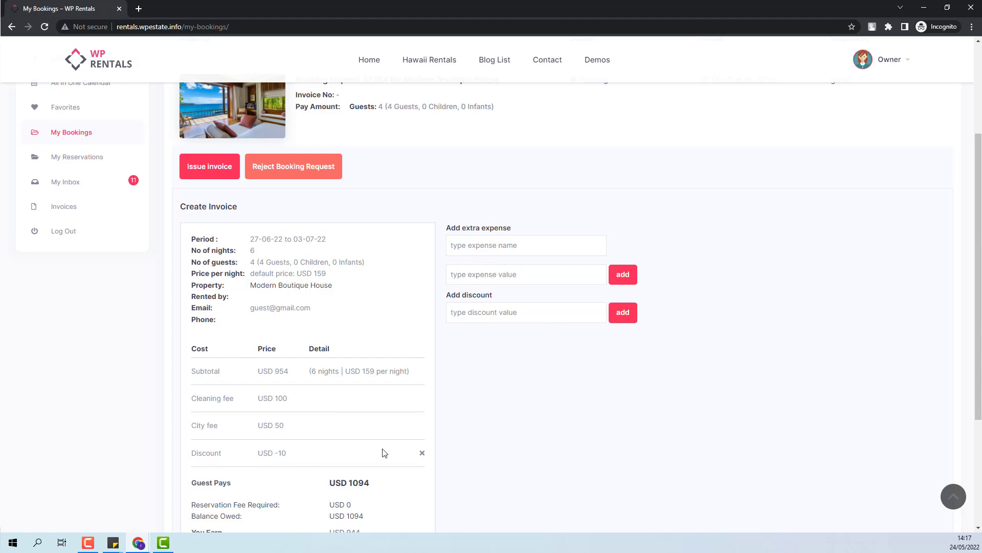
scroll(470, 437, down, 3)
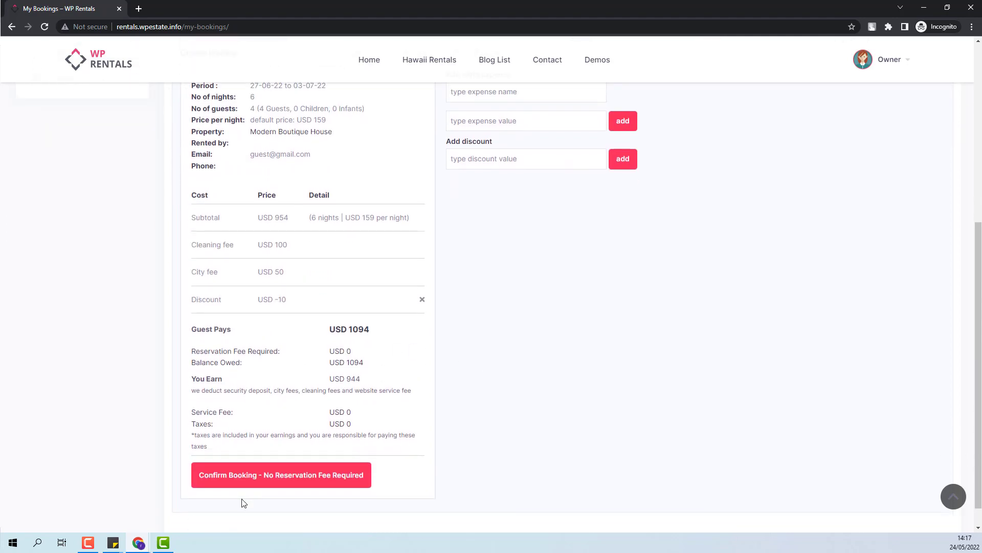
click(241, 483)
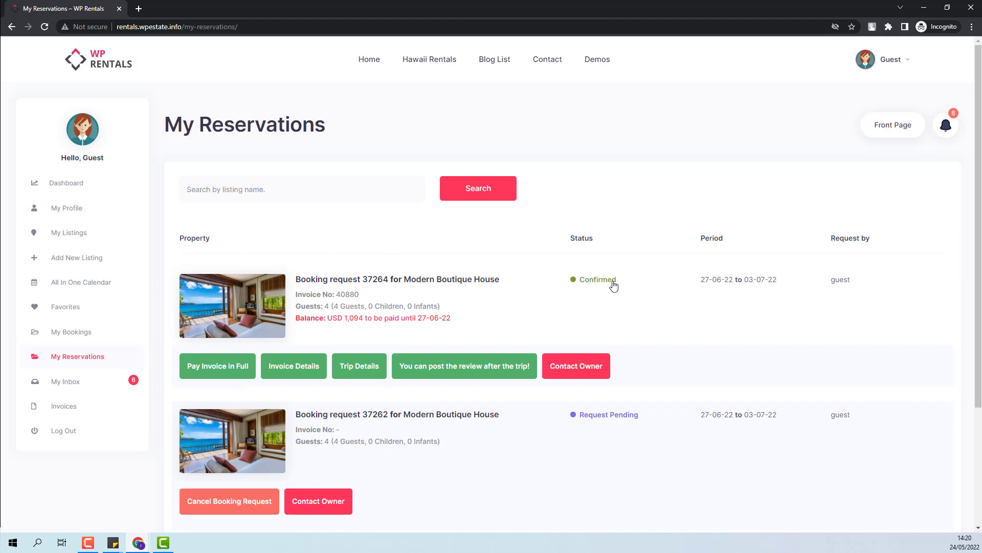
Choose Pay Invoice in Full for booking 37264 and bring invoice INV40880 into view
click(210, 372)
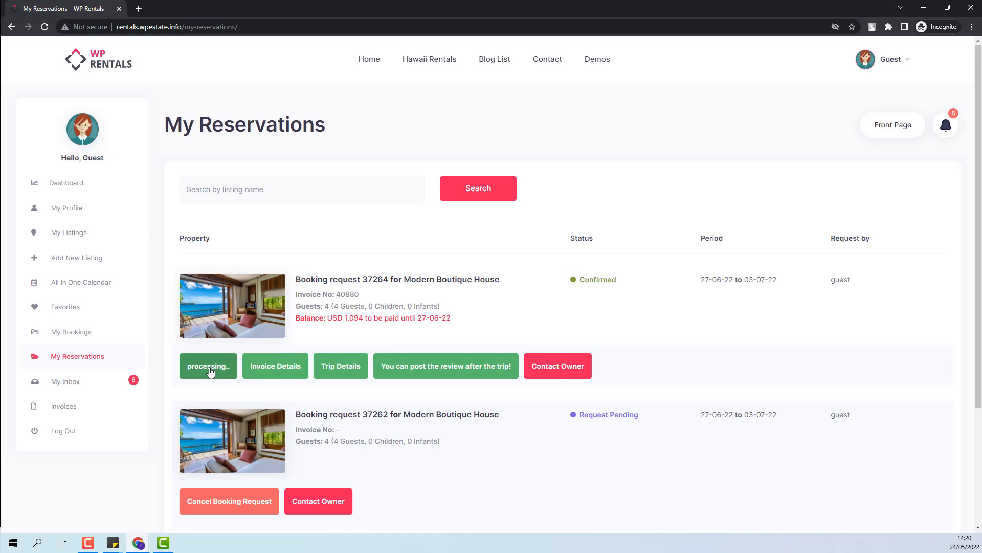
scroll(225, 399, down, 5)
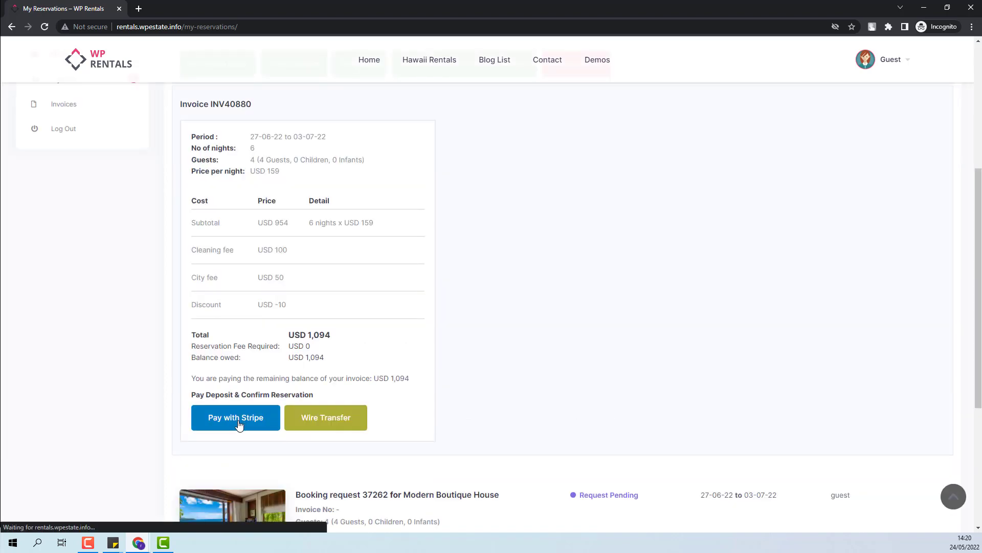
Choose Stripe to pay the USD 1,094 balance by card
click(239, 425)
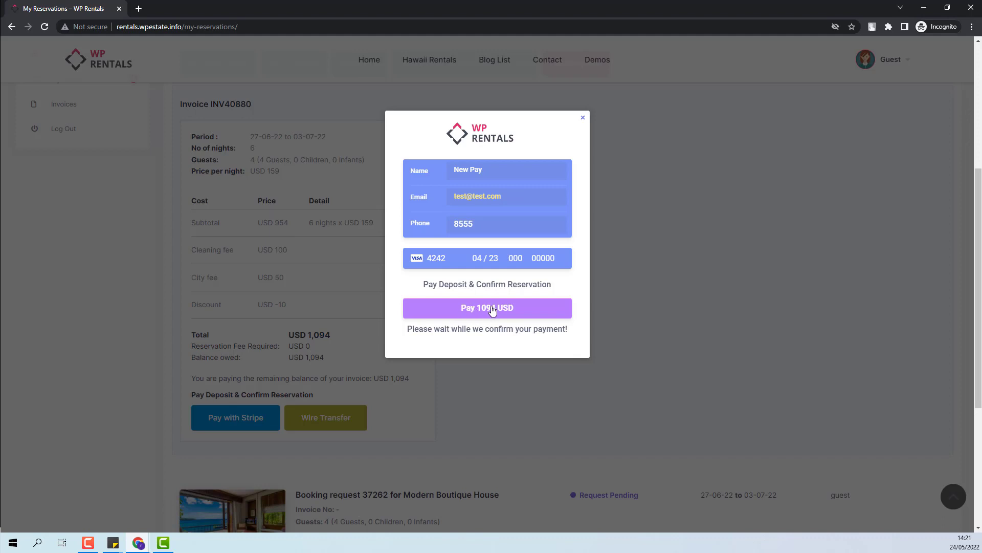